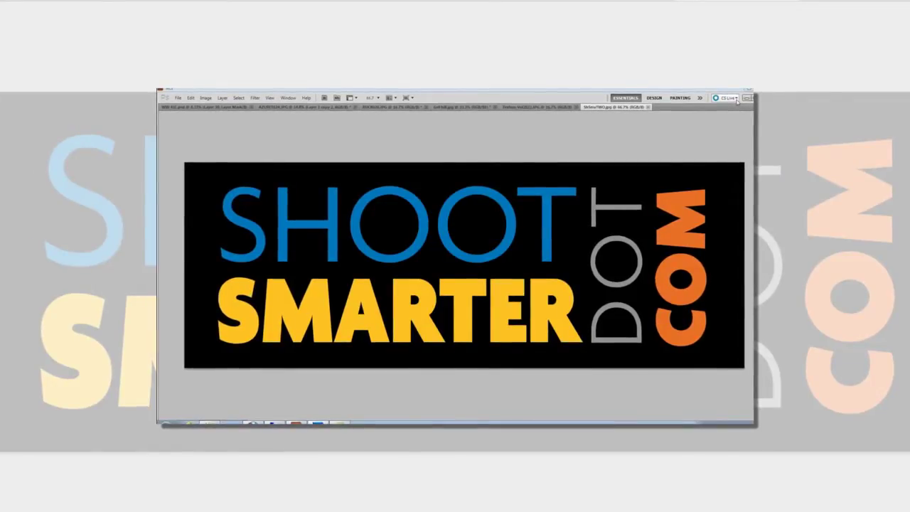
Switch to the lightning storm portrait document tab, leaving the ShootSmarter logo behind.
left_click(448, 107)
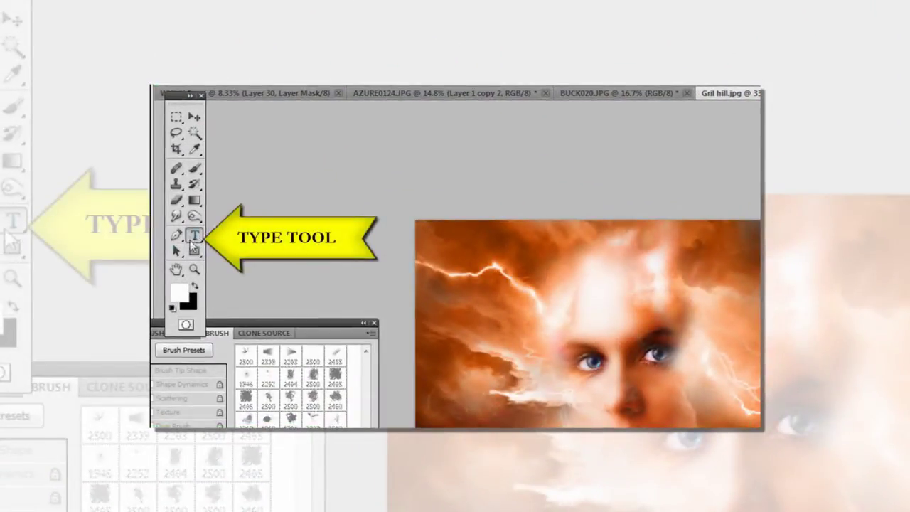
Pick the Type tool and set the font to Garamond Bold at 100 pt.
left_click(192, 237)
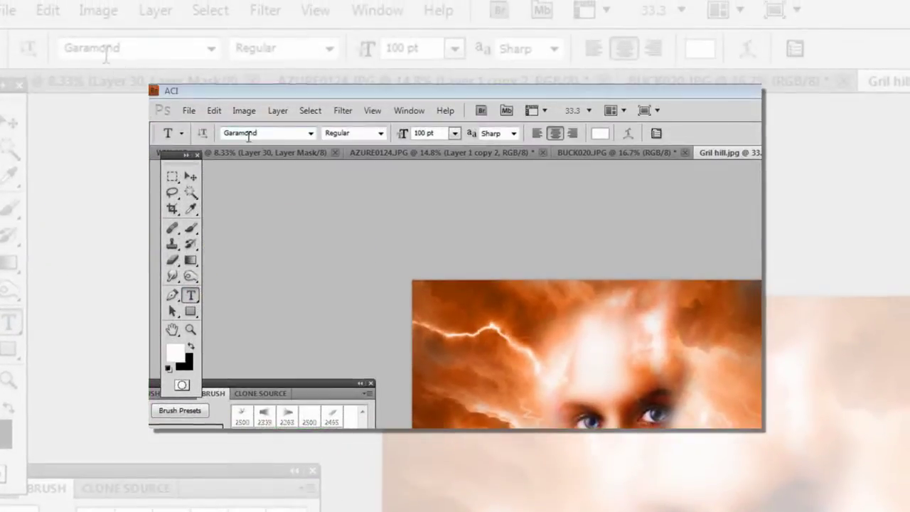
left_click(380, 133)
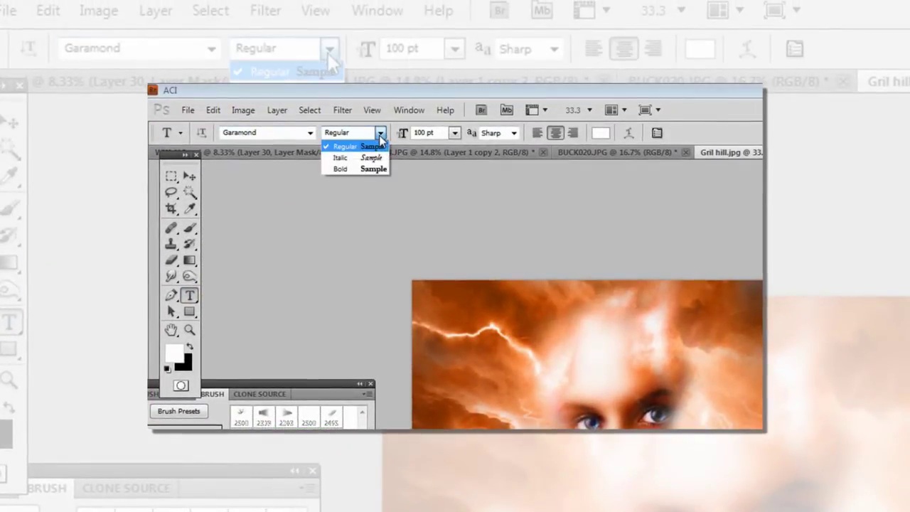
left_click(352, 169)
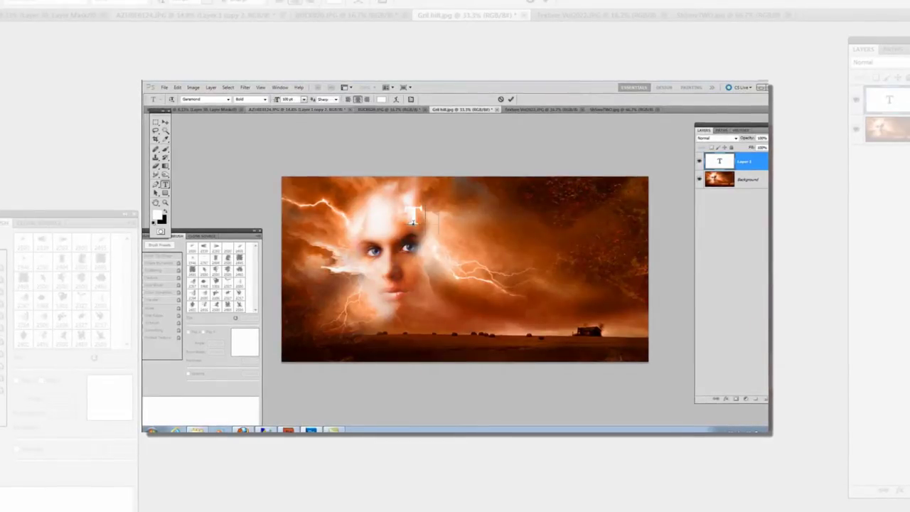
Type and commit 'THE STORM', centre it over the portrait, then bring up the rust texture document.
type("THE STORM")
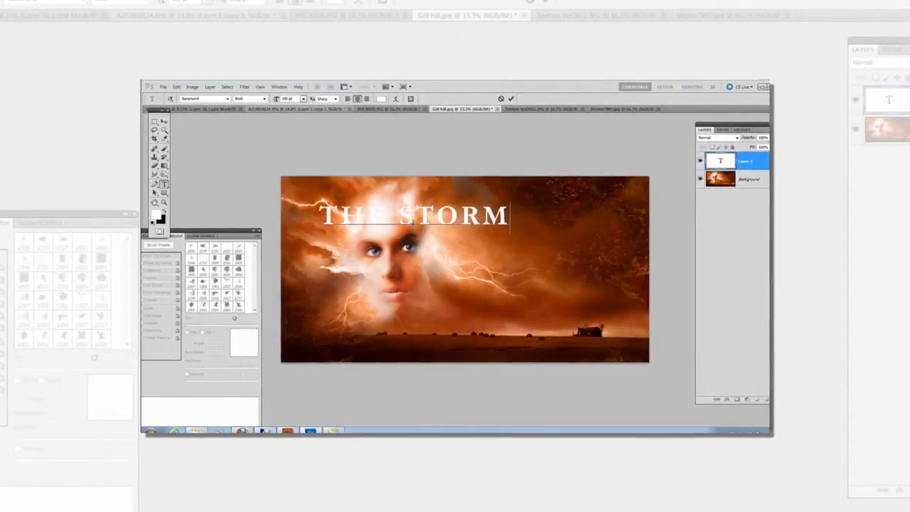
left_click(740, 178)
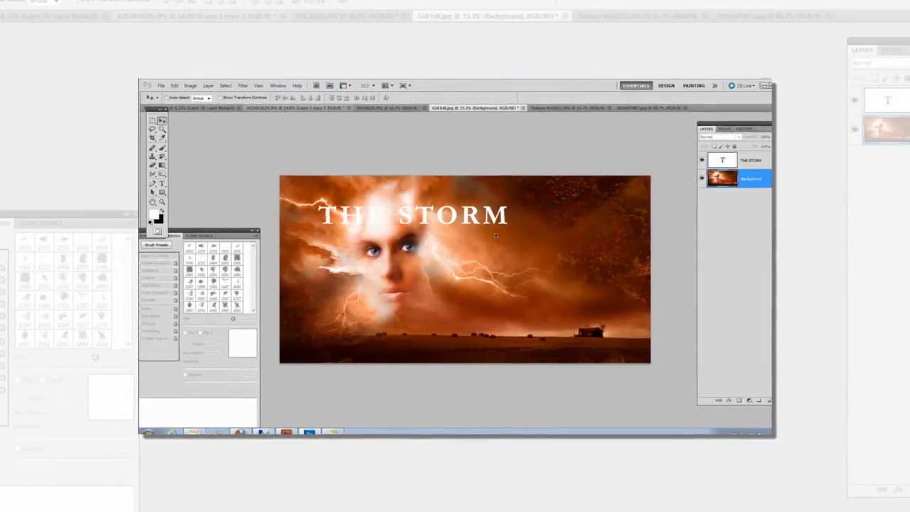
left_click(740, 160)
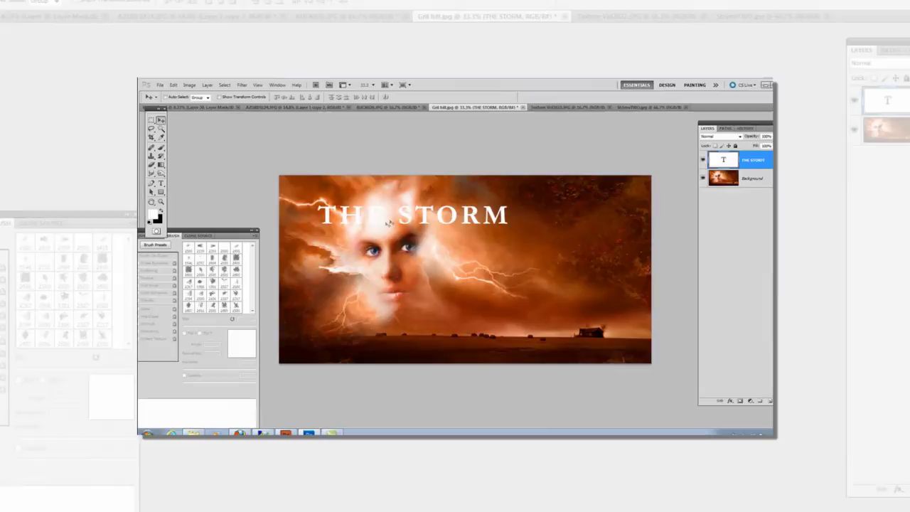
left_click_drag(394, 223, 442, 222)
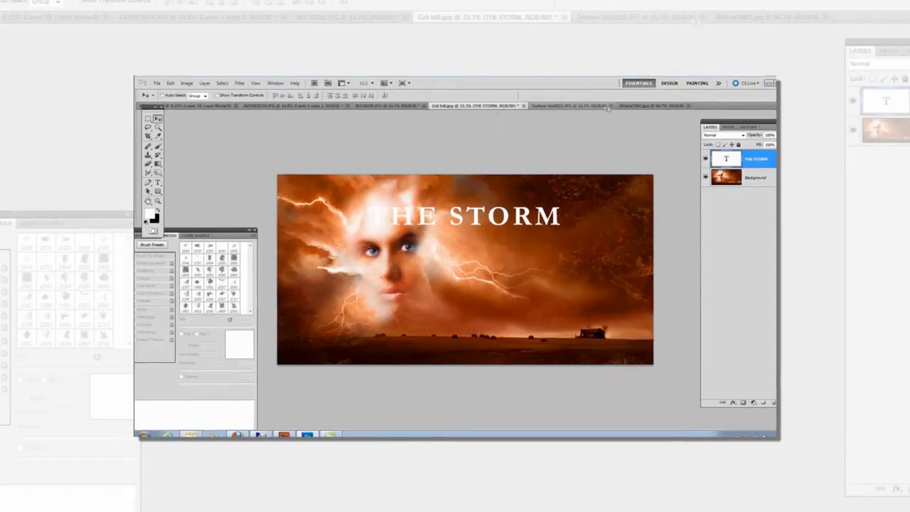
left_click(573, 106)
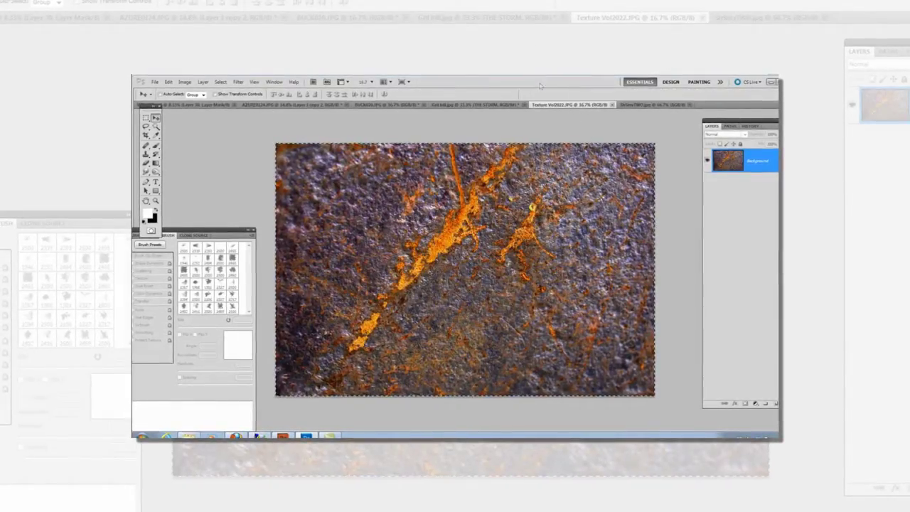
Paste the rust texture into the storm portrait as a new layer and free-transform it to fit.
left_click(455, 105)
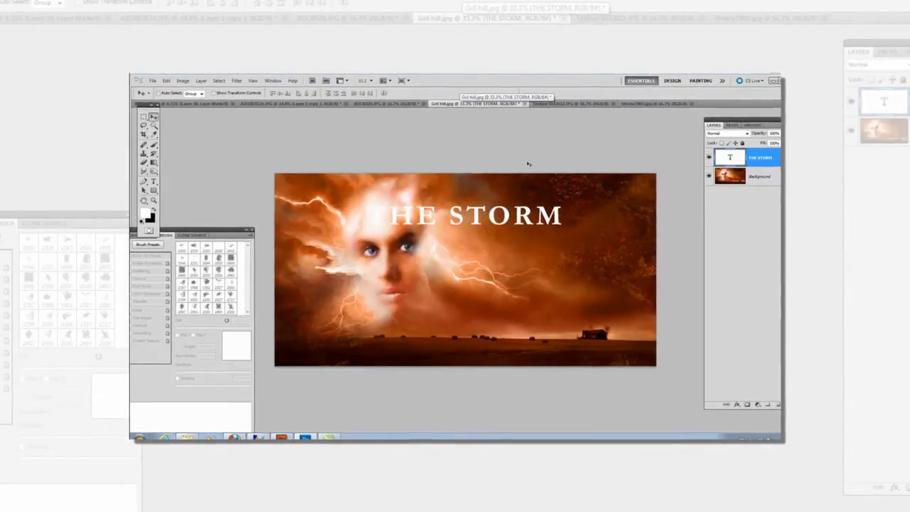
key("ctrl+v")
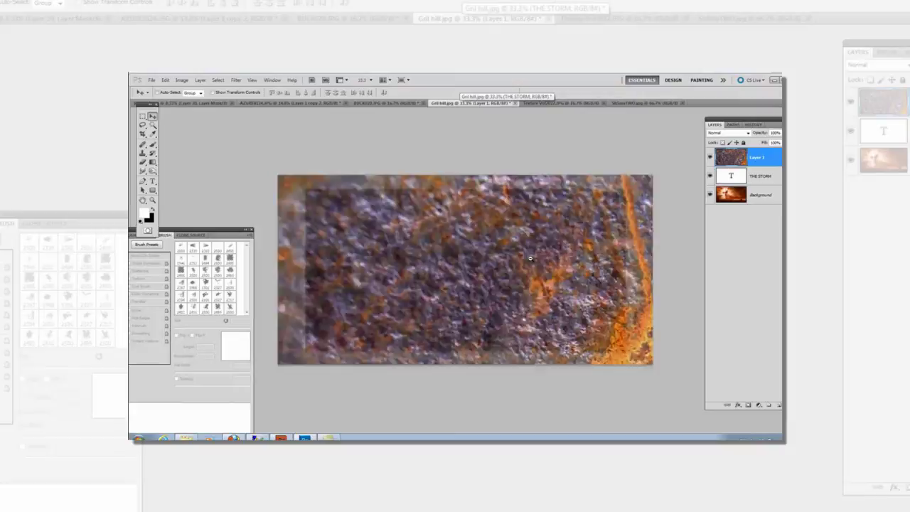
key("ctrl+minus")
key("ctrl+minus")
key("ctrl+minus")
key("ctrl+minus")
key("ctrl+t")
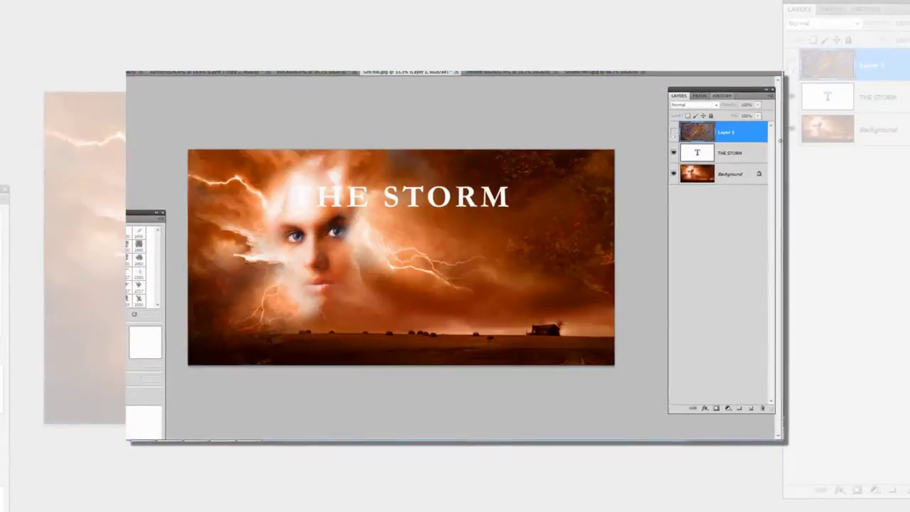
left_click(724, 161)
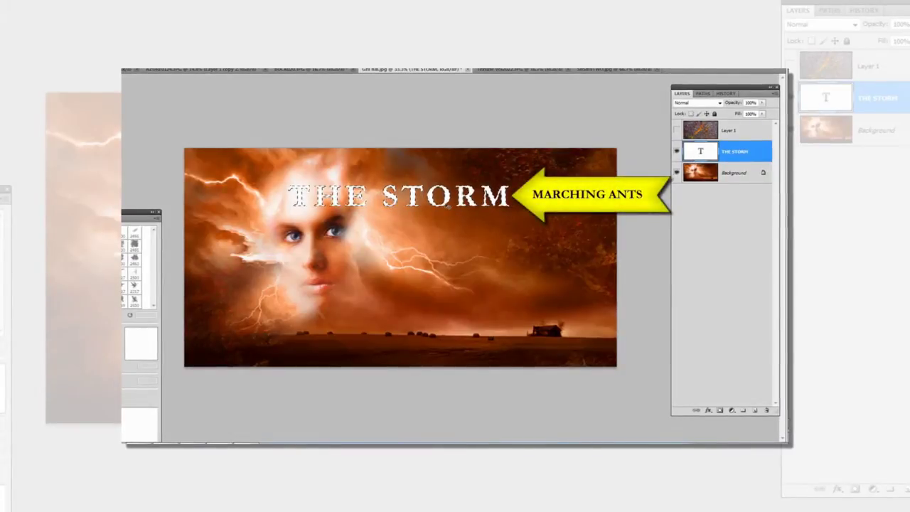
Select and unhide the rust texture layer, then clip it to the THE STORM text.
left_click(678, 130)
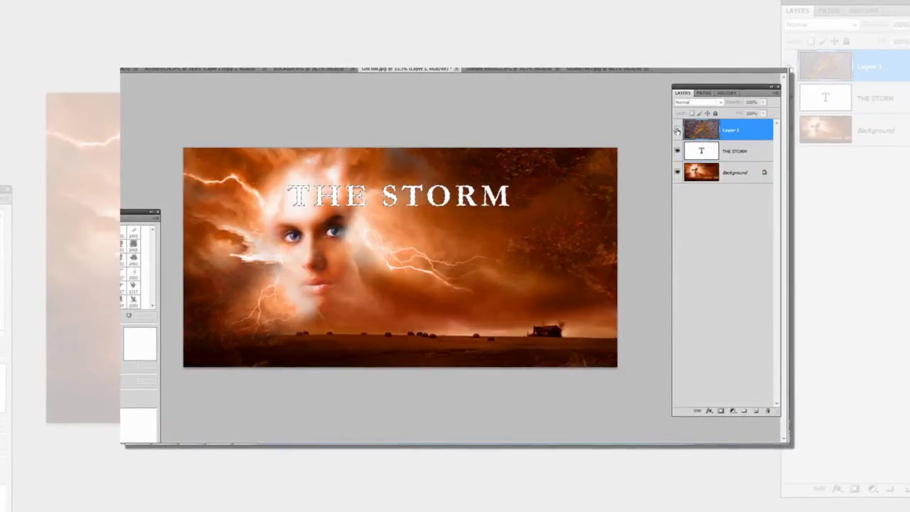
left_click(677, 129)
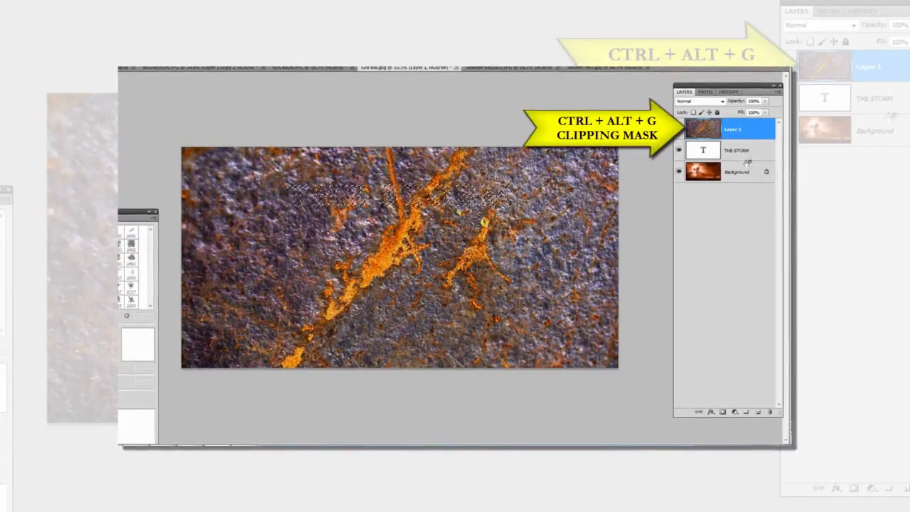
key("ctrl+alt+g")
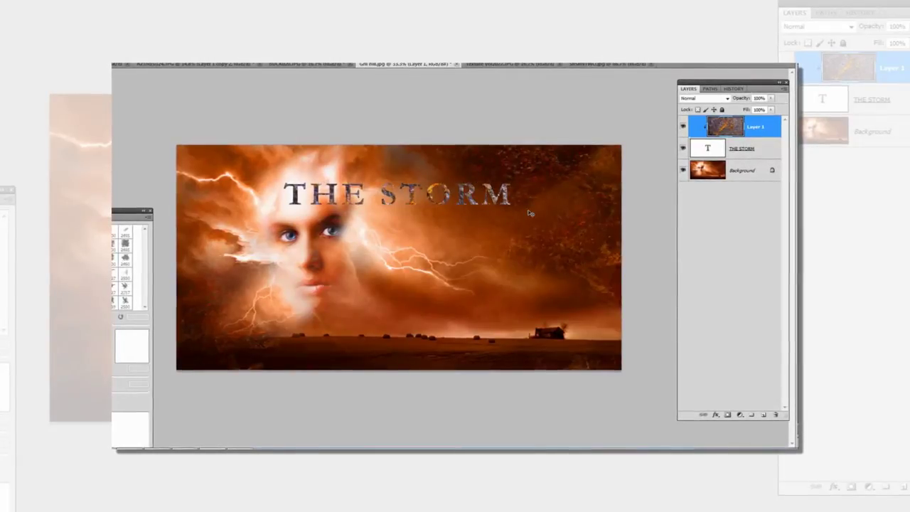
Scale the THE STORM title and its clipped texture together, enlarging toward the lower right.
key("ctrl+t")
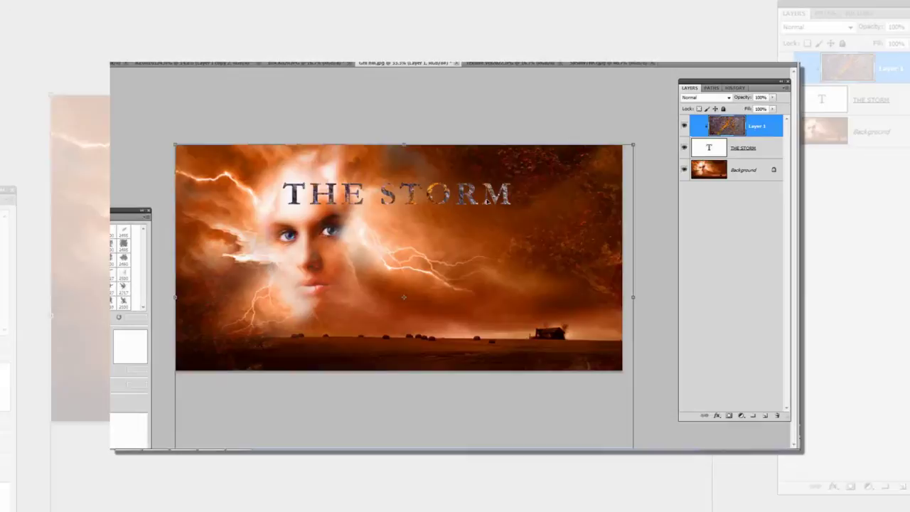
key("Return")
left_click(765, 148, "ctrl")
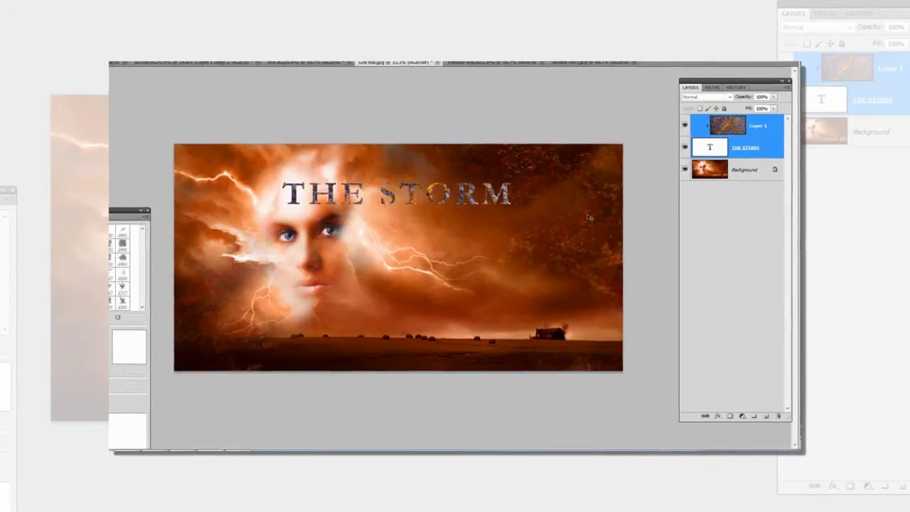
key("ctrl+t")
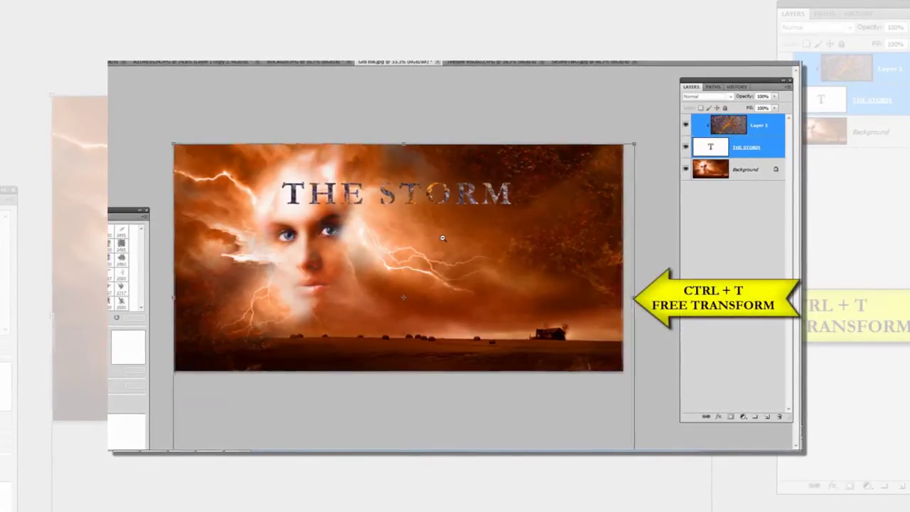
key("ctrl+minus")
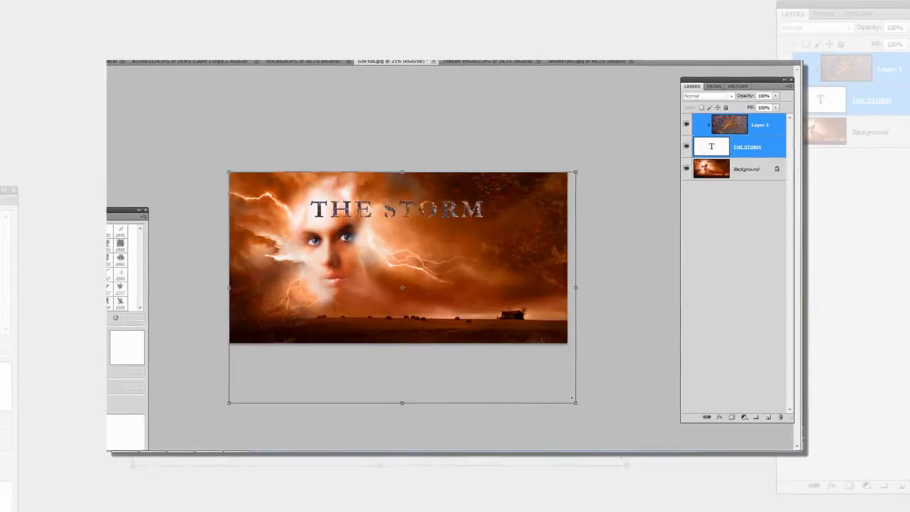
left_click_drag(581, 407, 649, 452)
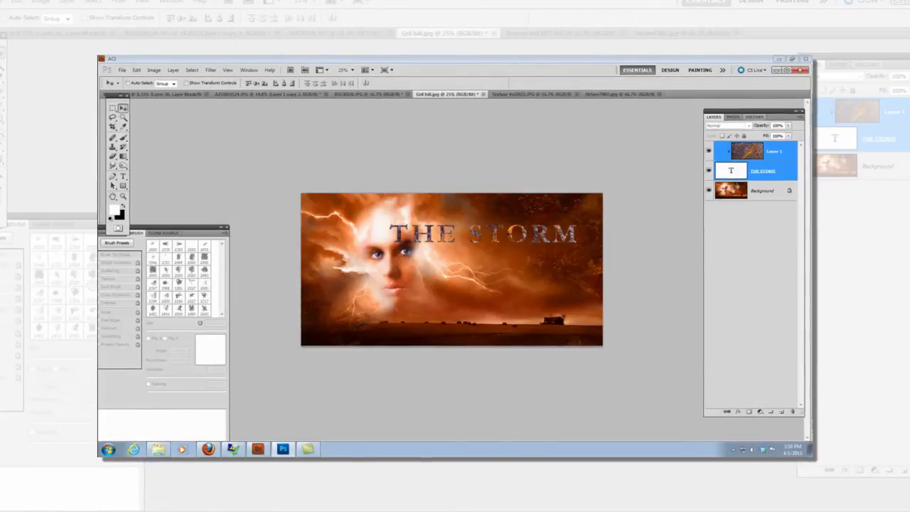
Make two duplicates of the Background layer.
left_click(769, 192)
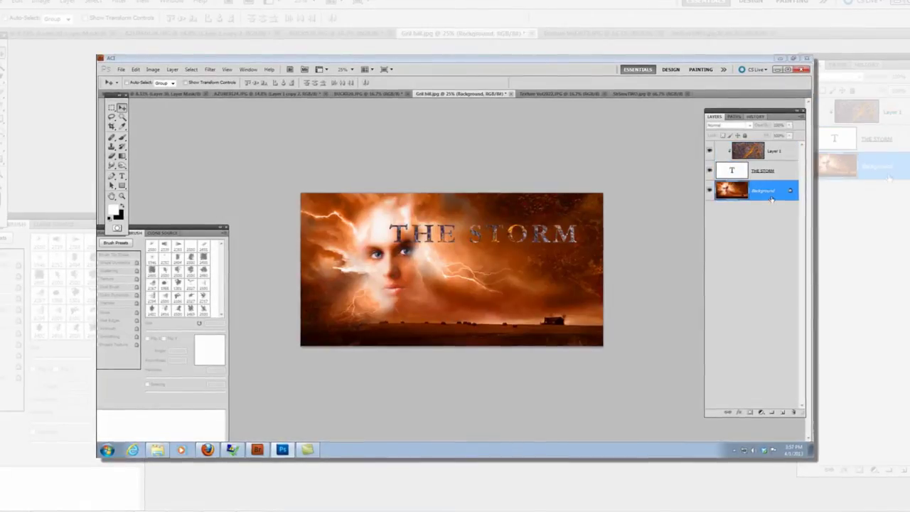
key("ctrl+j")
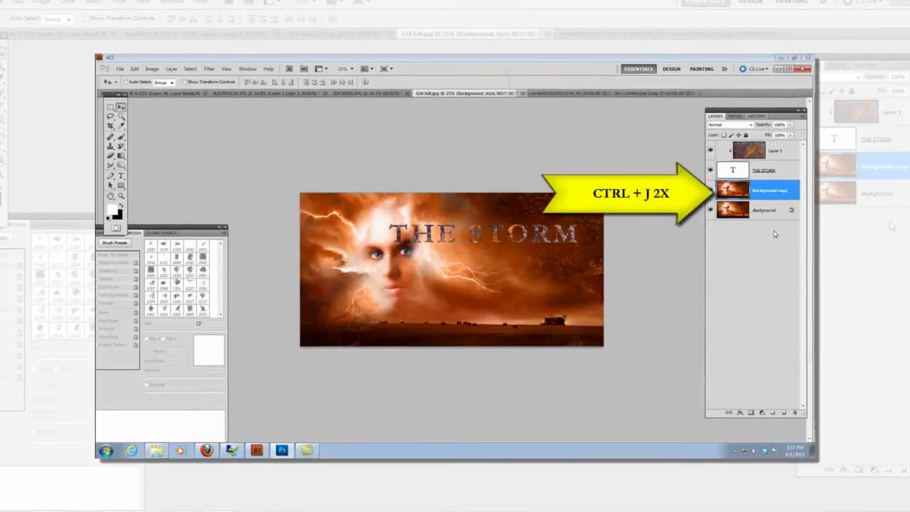
key("ctrl+j")
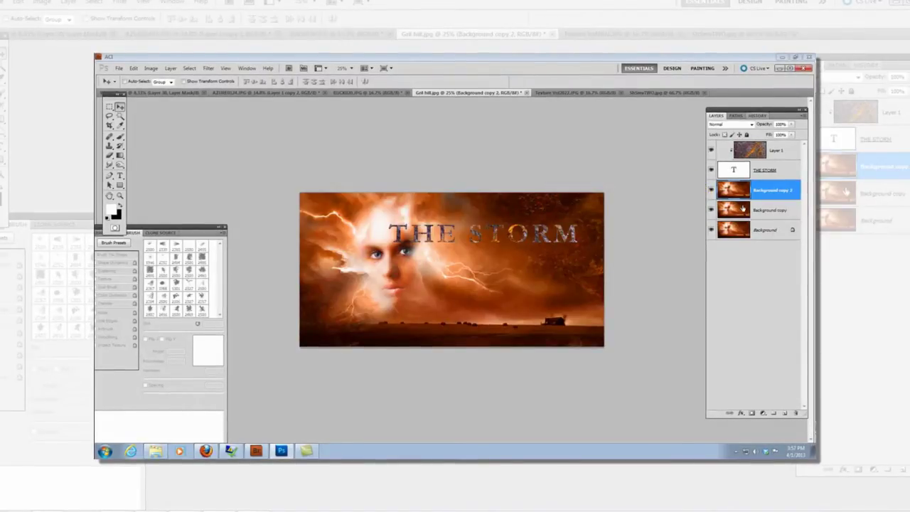
Fill the first Background copy with white and show it beneath the visible storm copy.
left_click(743, 207)
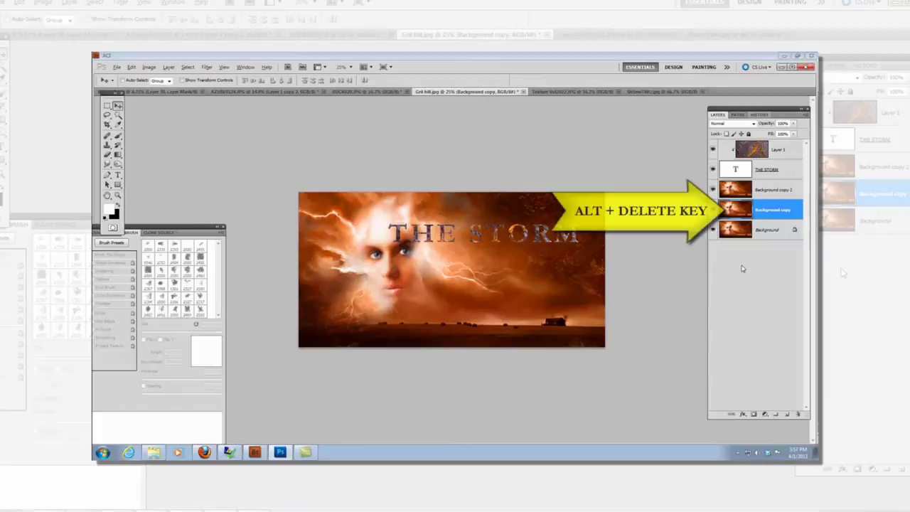
key("alt+Delete")
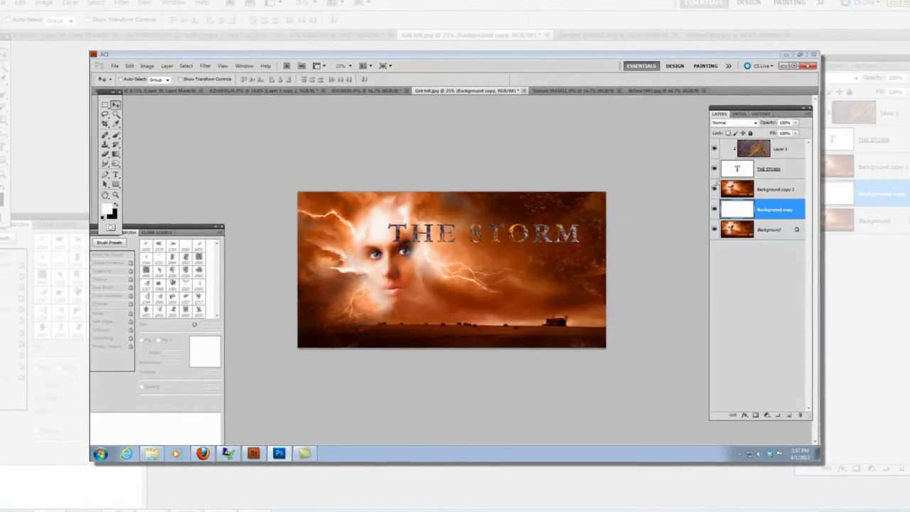
left_click(715, 209)
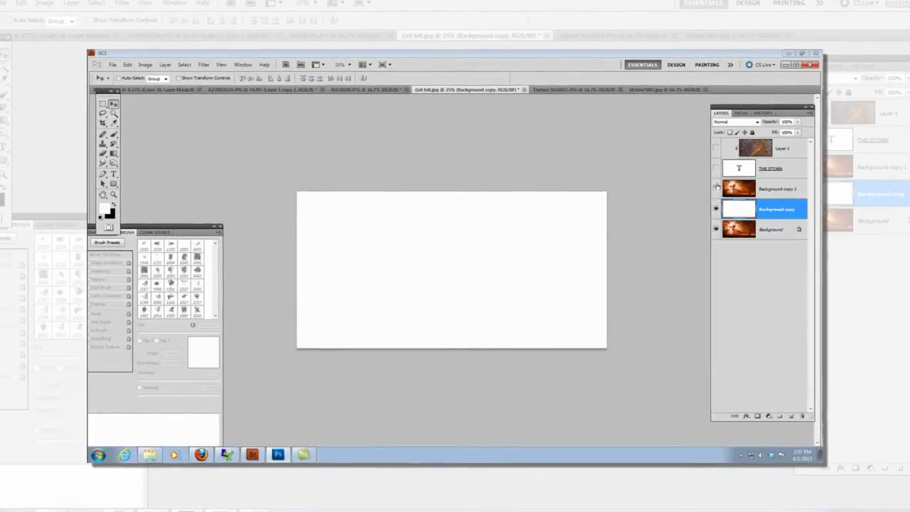
left_click(716, 188)
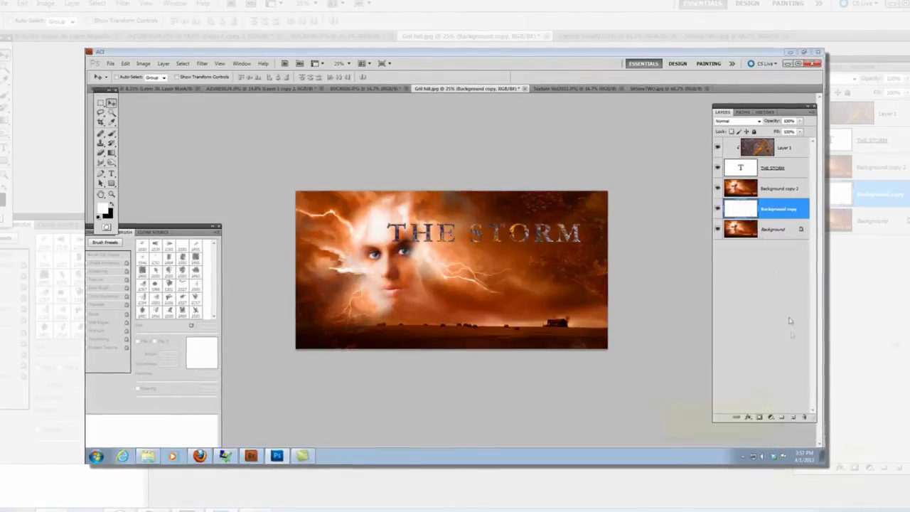
Add a new empty layer and set up the Brush tool at 1700 px.
left_click(793, 419)
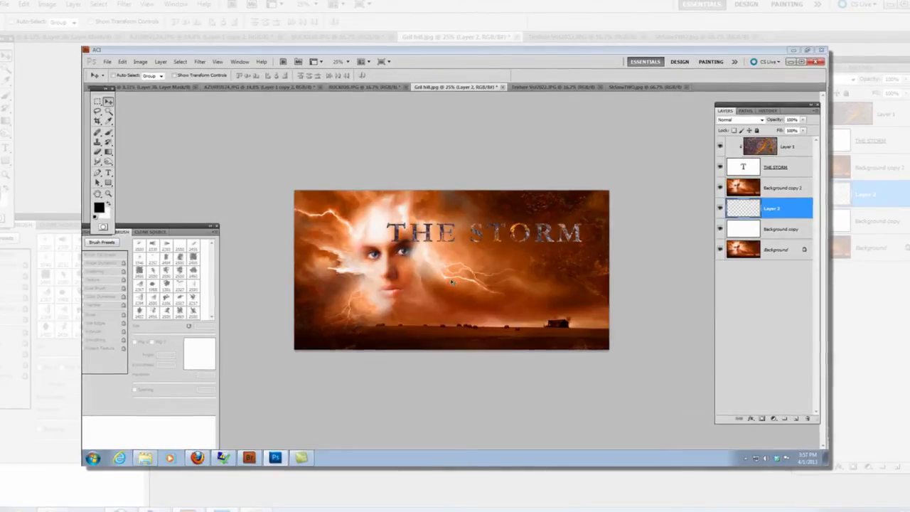
key("b")
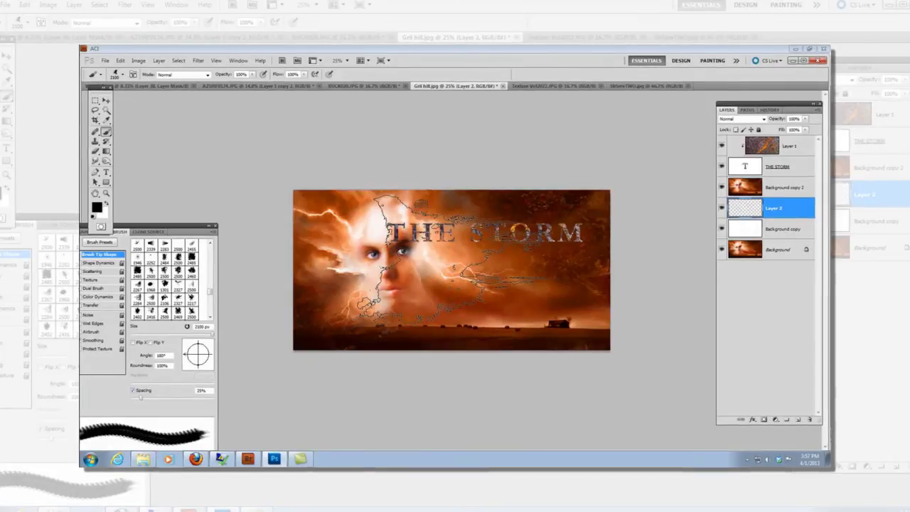
key("bracketleft")
key("bracketleft")
key("bracketleft")
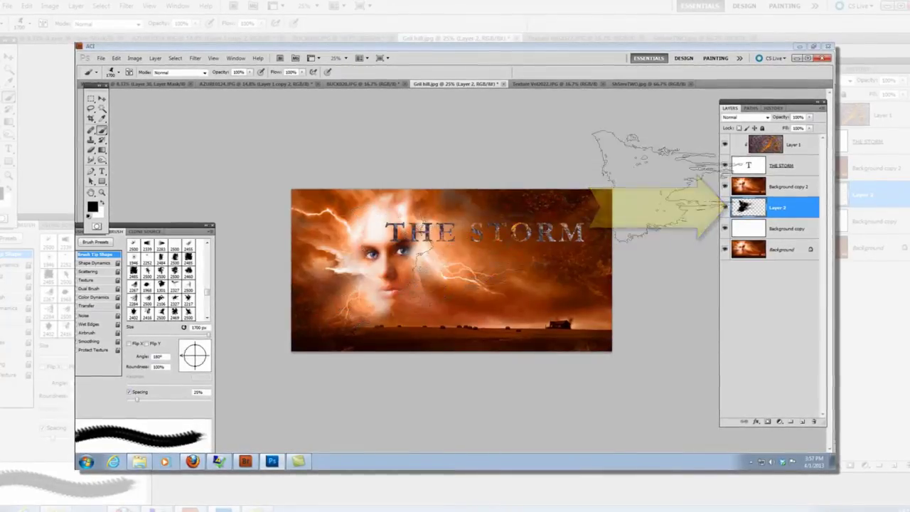
Reorder the layers so splatter Layer 2 sits just below Background copy 2.
left_click_drag(785, 212, 785, 178)
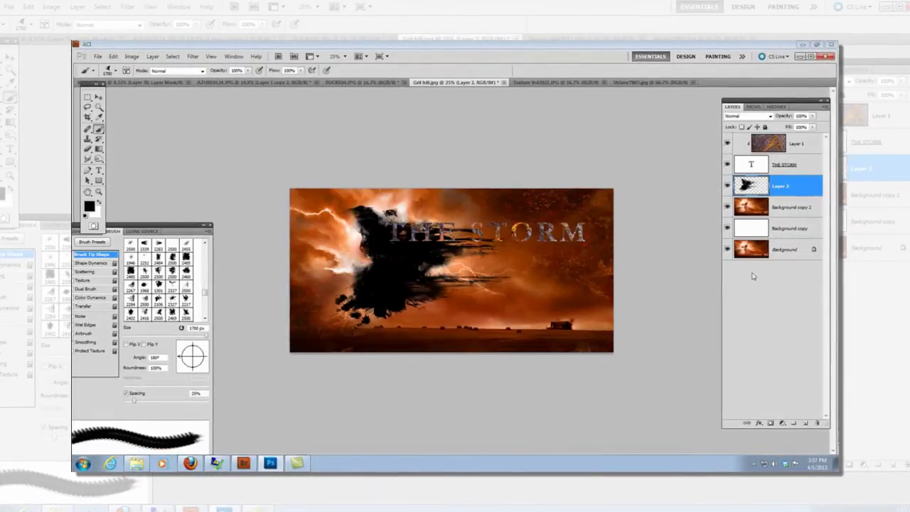
left_click_drag(783, 229, 767, 187)
key("ctrl+alt+g")
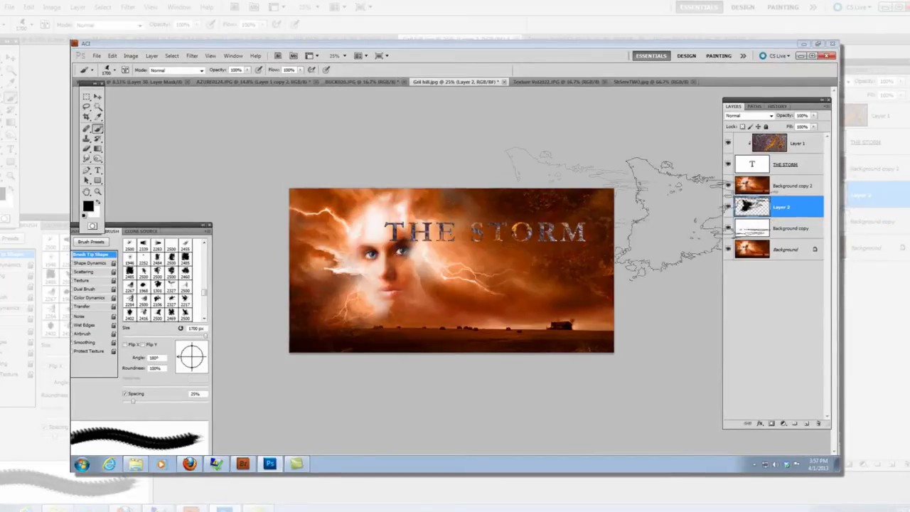
Clip Background copy 2 to splatter Layer 2, hide the title, and nudge the face slightly.
left_click(766, 187)
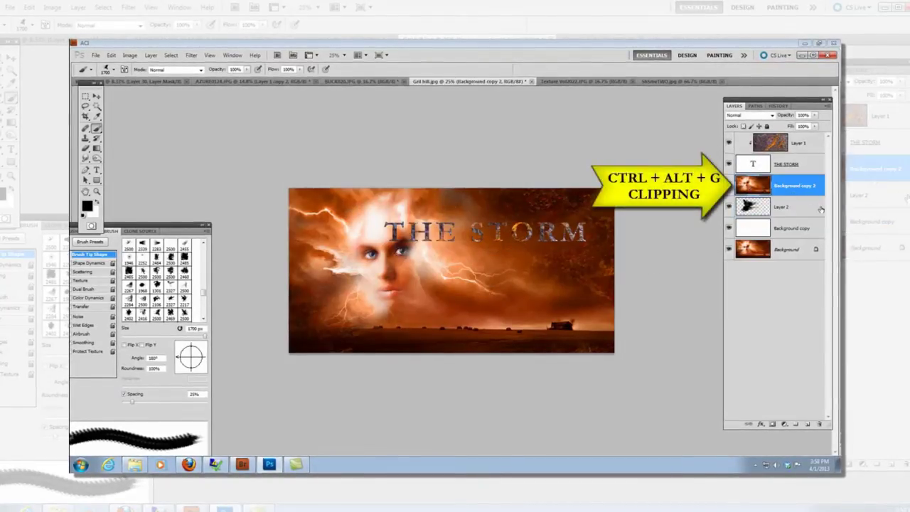
key("ctrl+alt+g")
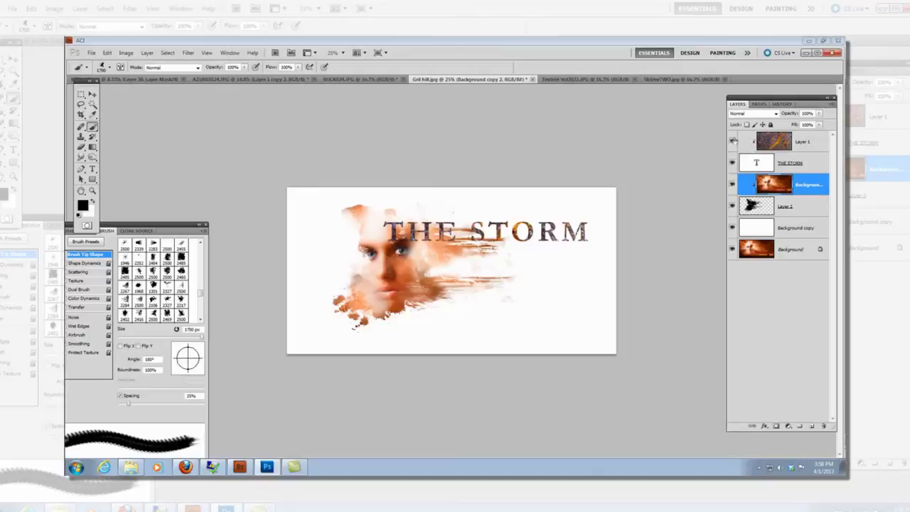
left_click(734, 163)
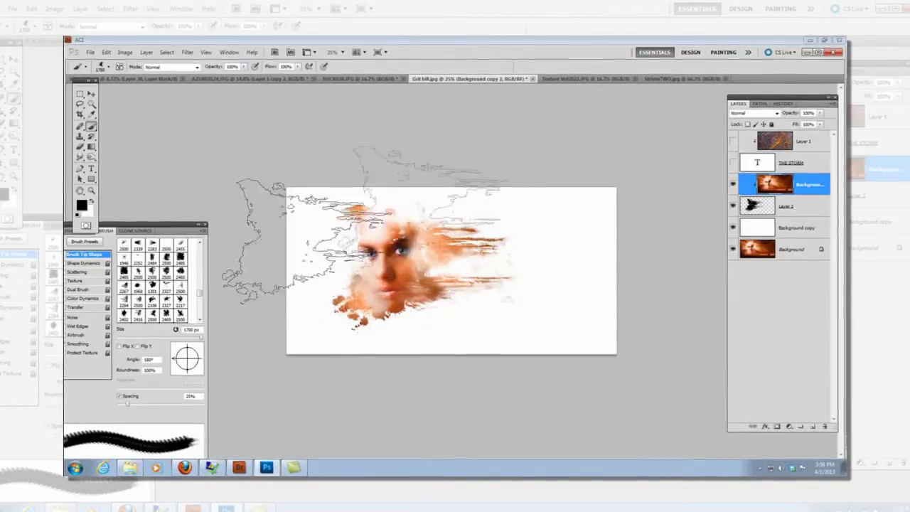
key("v")
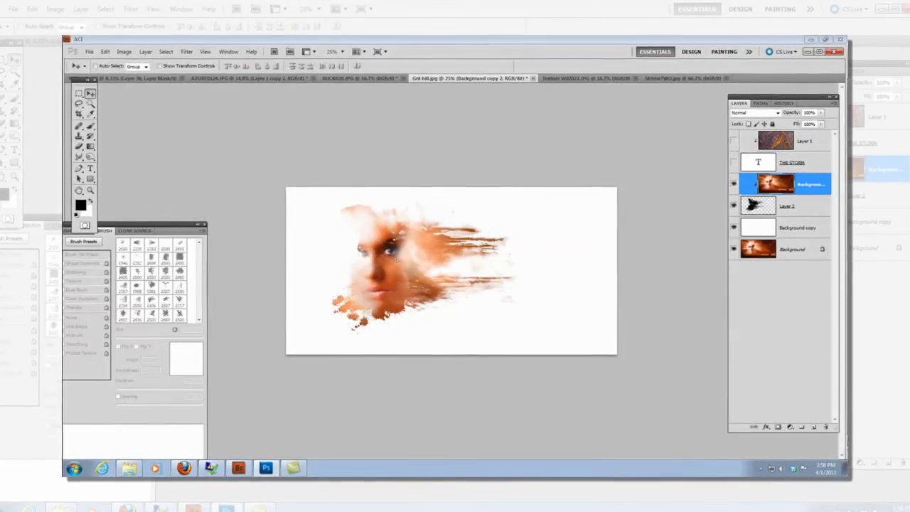
left_click_drag(421, 256, 419, 261)
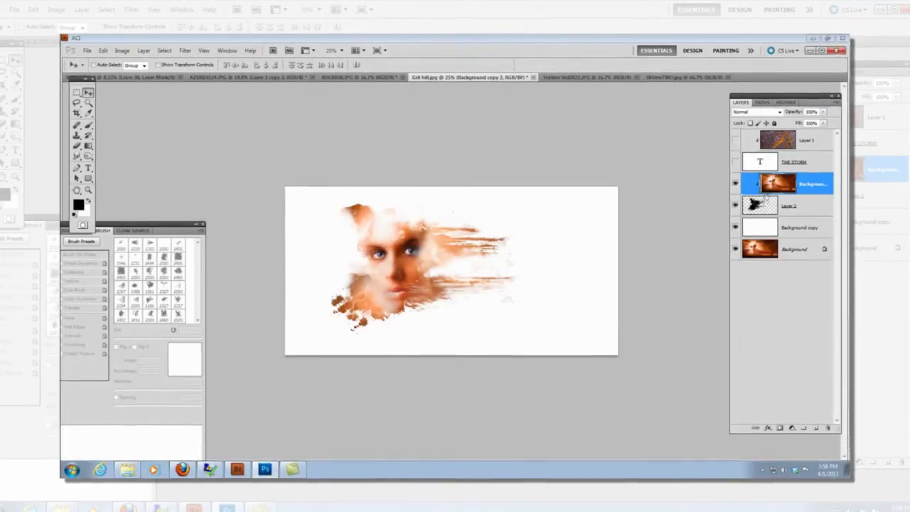
Rotate the splatter Layer 2 about 90 degrees and shift it left and down.
left_click(790, 194, "alt")
left_click(790, 206)
key("ctrl+t")
left_click_drag(531, 159, 505, 352)
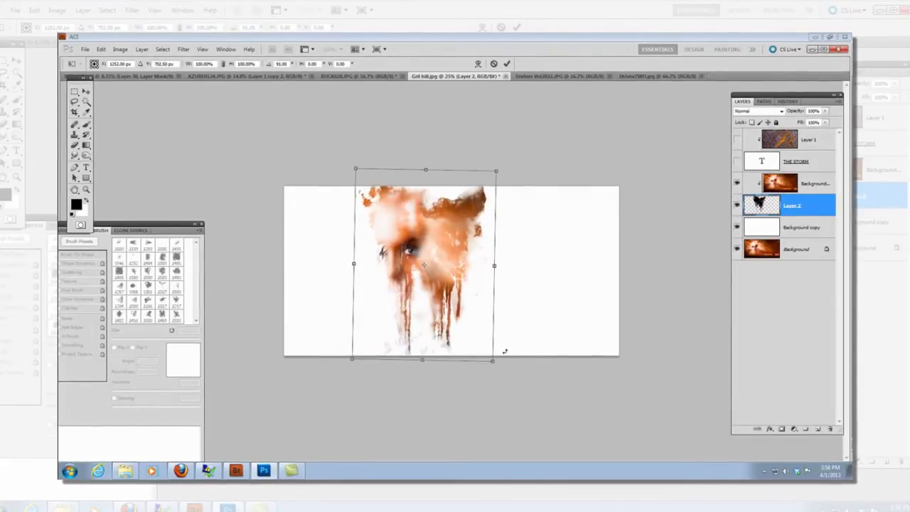
mouse_move(481, 302)
left_mouse_down()
mouse_move(456, 320)
mouse_move(471, 322)
left_mouse_up()
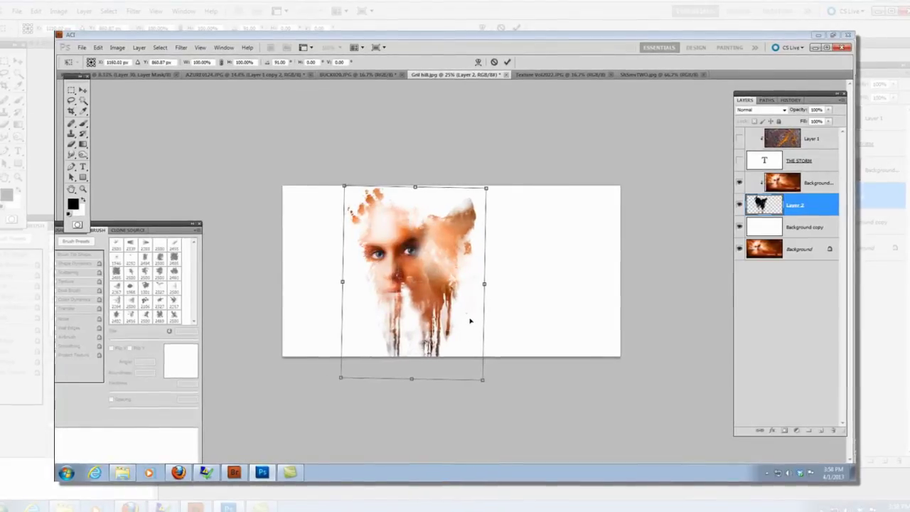
mouse_move(538, 185)
left_mouse_down()
mouse_move(534, 175)
mouse_move(541, 179)
left_mouse_up()
key("Return")
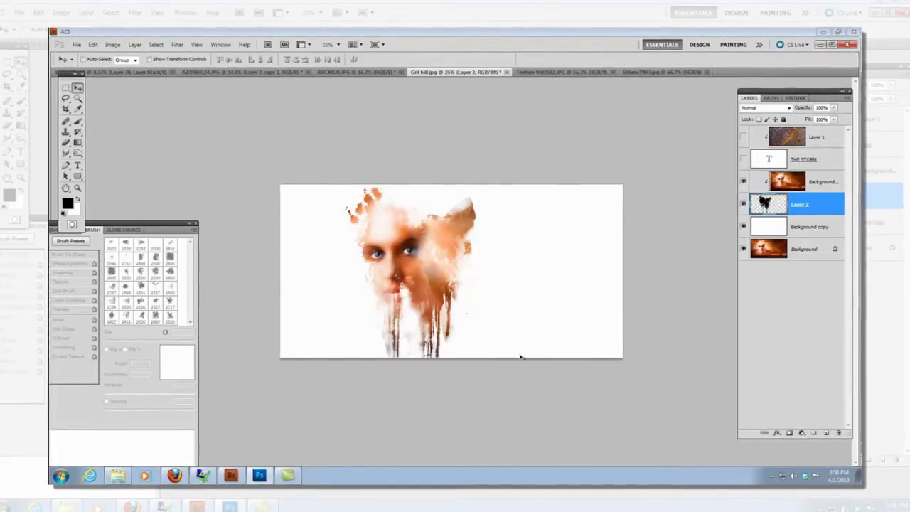
Re-transform the splatter layer, refining its rotation and shifting it up and right.
key("ctrl+t")
mouse_move(640, 193)
left_mouse_down()
mouse_move(451, 162)
mouse_move(345, 163)
mouse_move(326, 184)
mouse_move(337, 180)
left_mouse_up()
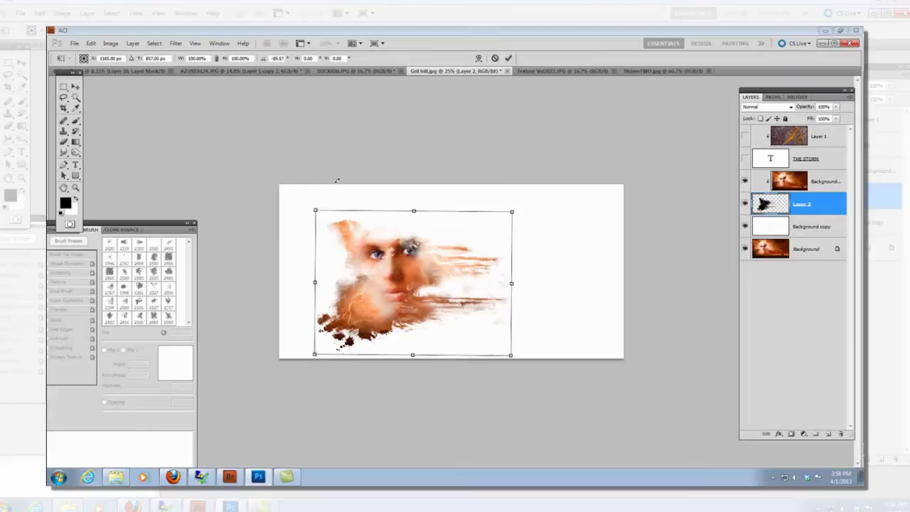
left_click_drag(567, 221, 568, 213)
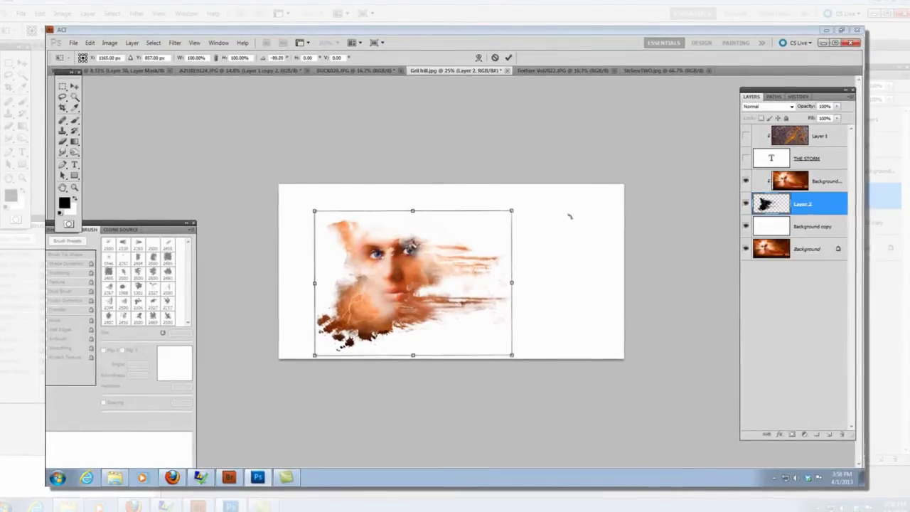
left_click_drag(479, 264, 497, 253)
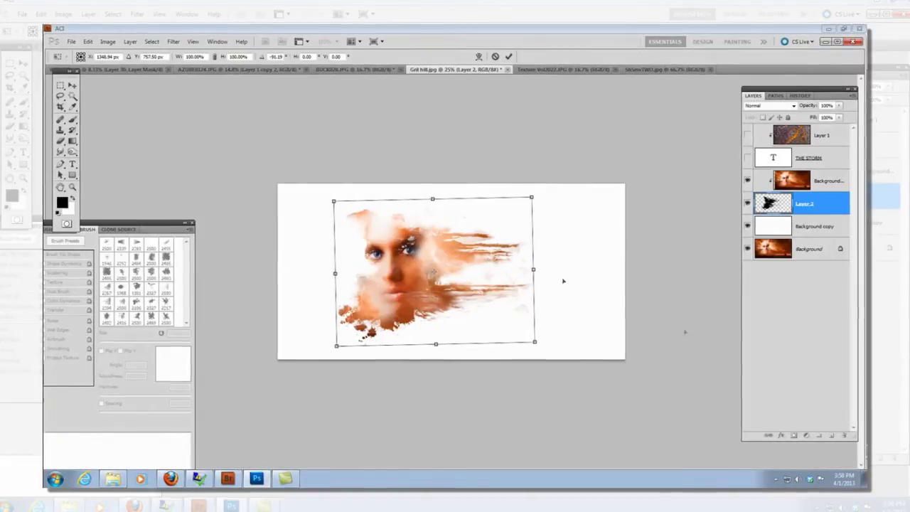
key("Return")
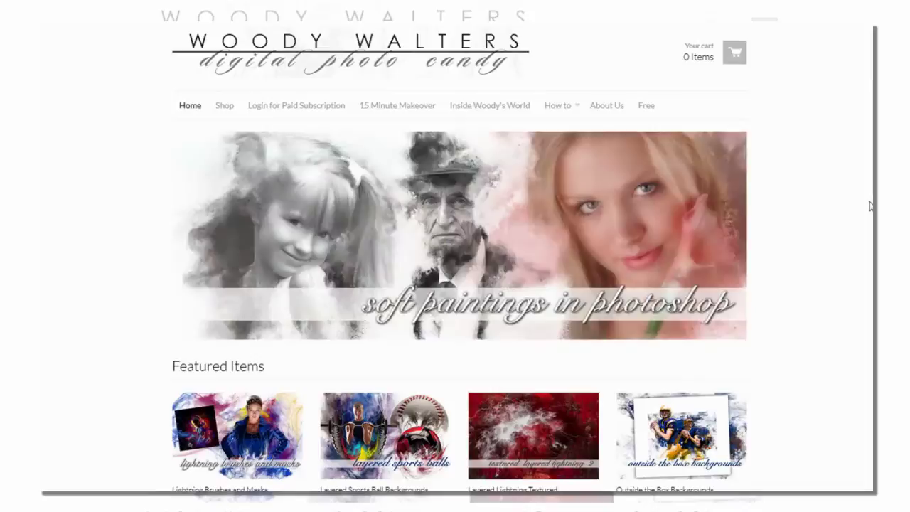
scroll(874, 204, "down", 5)
scroll(874, 205, "down", 2)
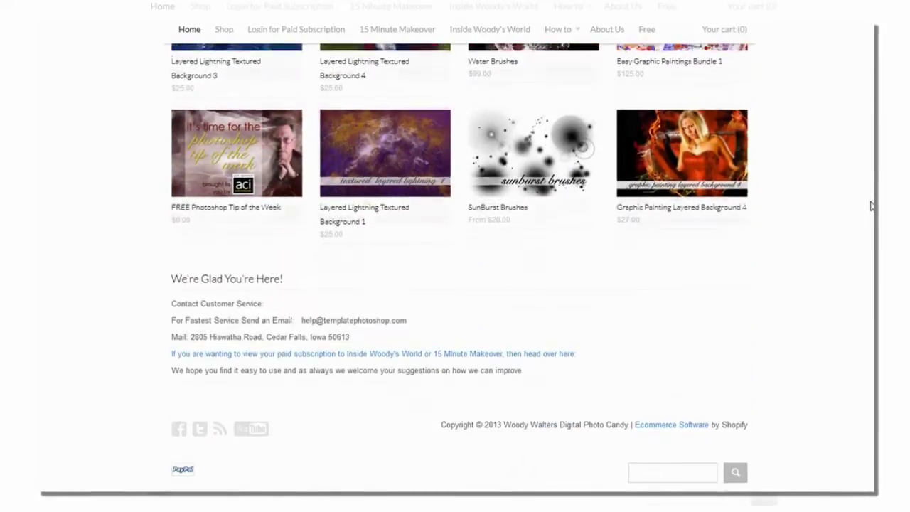
scroll(873, 205, "up", 3)
scroll(873, 206, "up", 2)
scroll(873, 205, "up", 2)
scroll(873, 205, "up", 1)
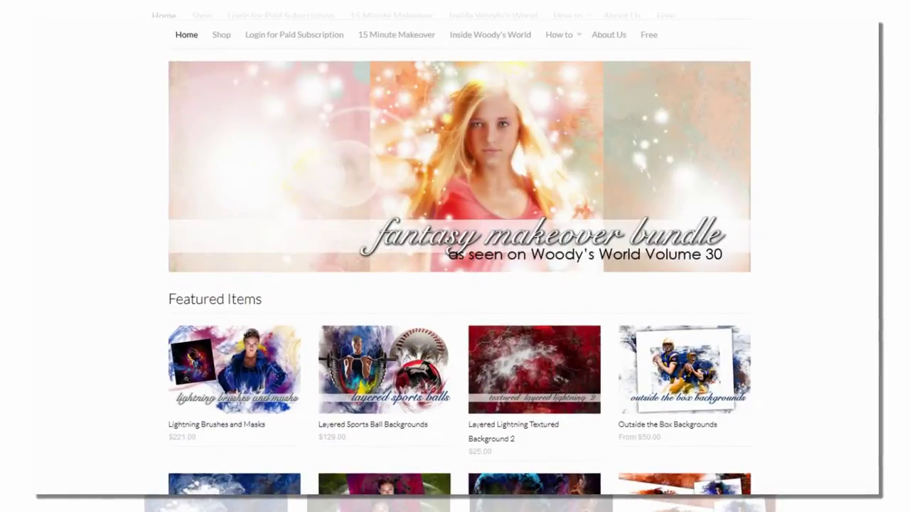
scroll(873, 206, "up", 2)
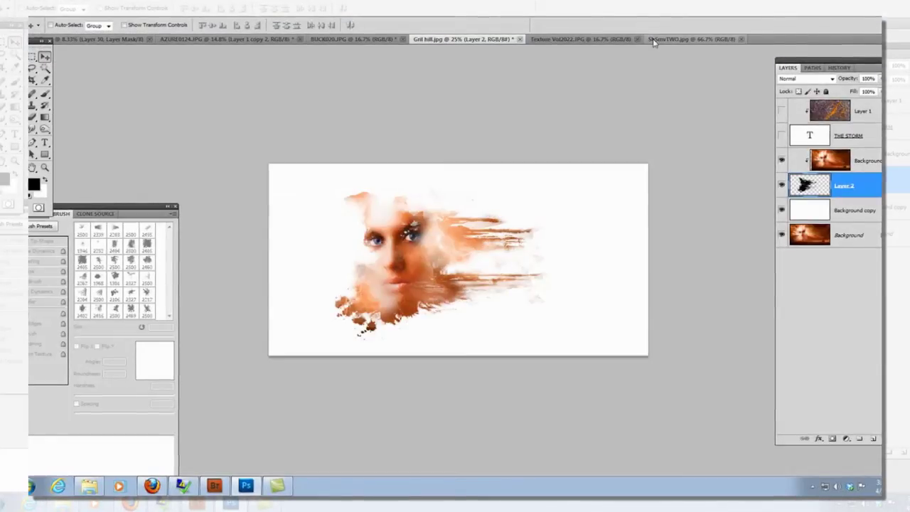
Switch to the ShSmvTWO.jpg SHOOT SMARTER logo document and hide all panels and toolbars.
left_click(654, 40)
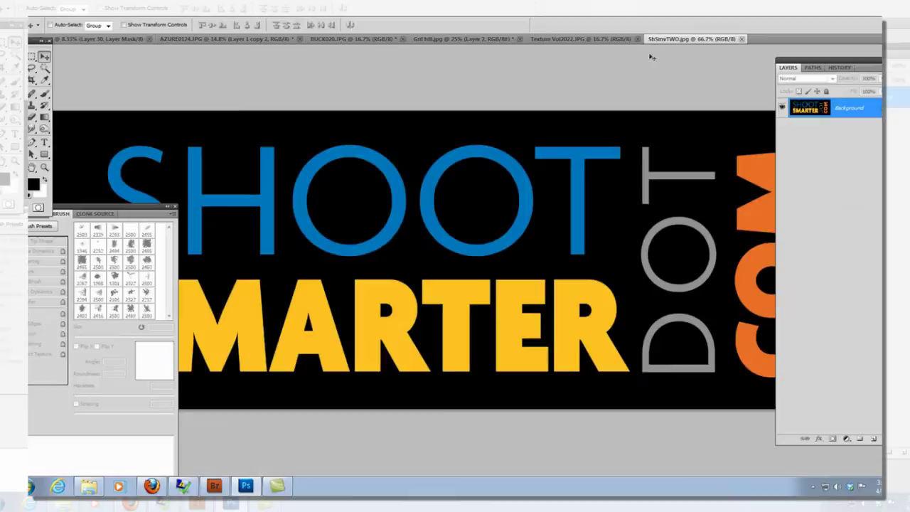
key("Tab")
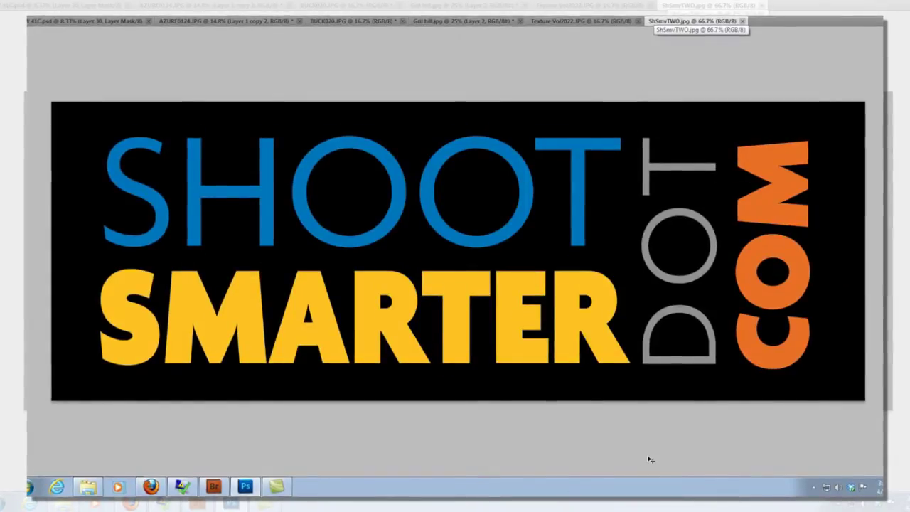